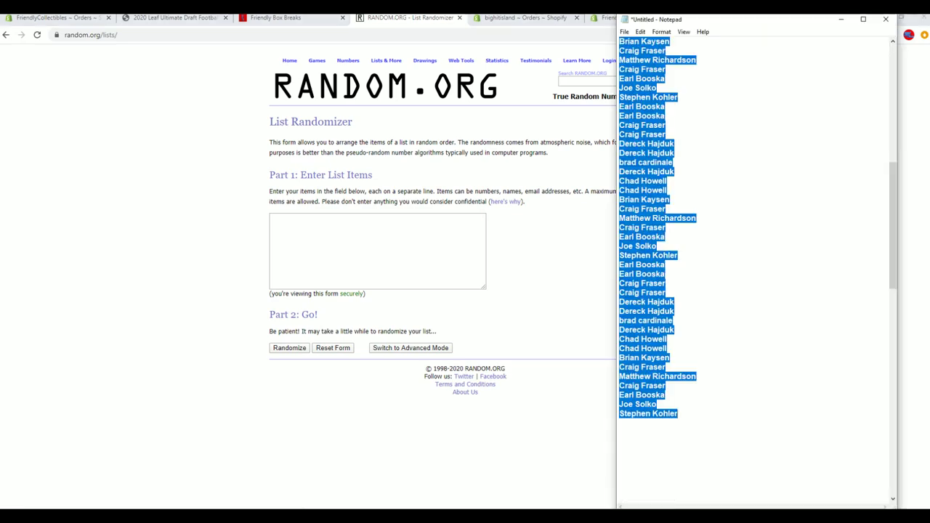
Step: Copy the block of player names from the Notepad file and paste it into the RANDOM.ORG list items field
{"action": "scroll", "coordinate": [624, 311], "scroll_direction": "down", "scroll_amount": 5}
{"action": "left_click_drag", "start_coordinate": [622, 301], "coordinate": [754, 468]}
{"action": "right_click", "coordinate": [681, 278]}
{"action": "left_click", "coordinate": [708, 308]}
{"action": "left_click", "coordinate": [291, 239]}
{"action": "right_click", "coordinate": [291, 238]}
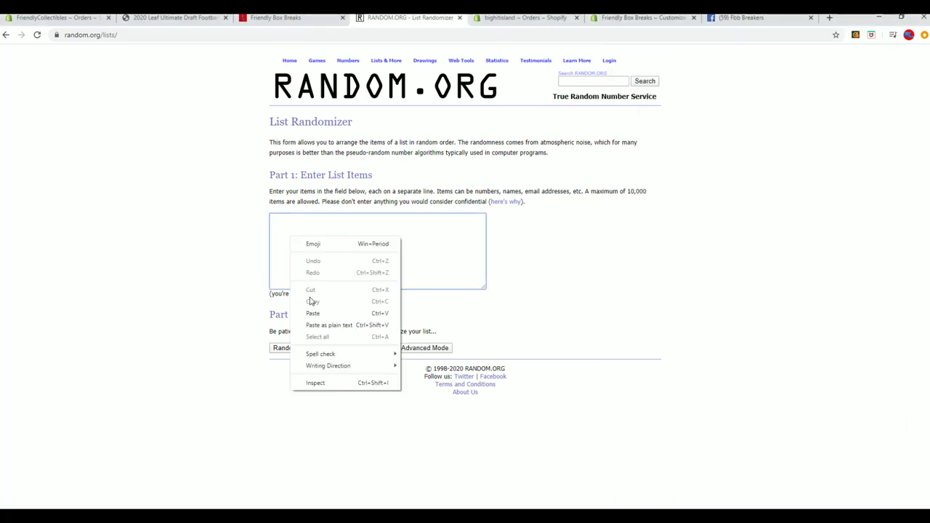
{"action": "left_click", "coordinate": [313, 313]}
Step: Randomize the player list repeatedly until it has been shuffled seven times
{"action": "left_click", "coordinate": [287, 350]}
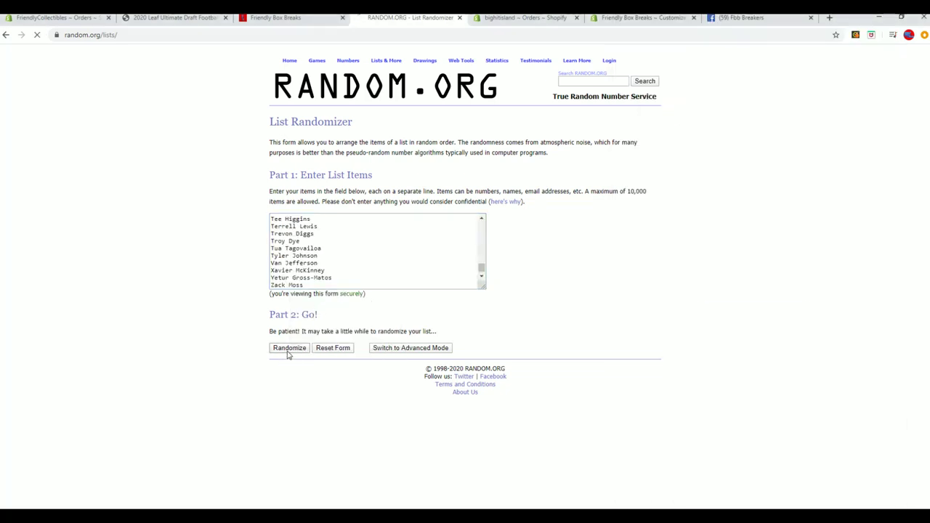
{"action": "scroll", "coordinate": [271, 436], "scroll_direction": "down", "scroll_amount": 5}
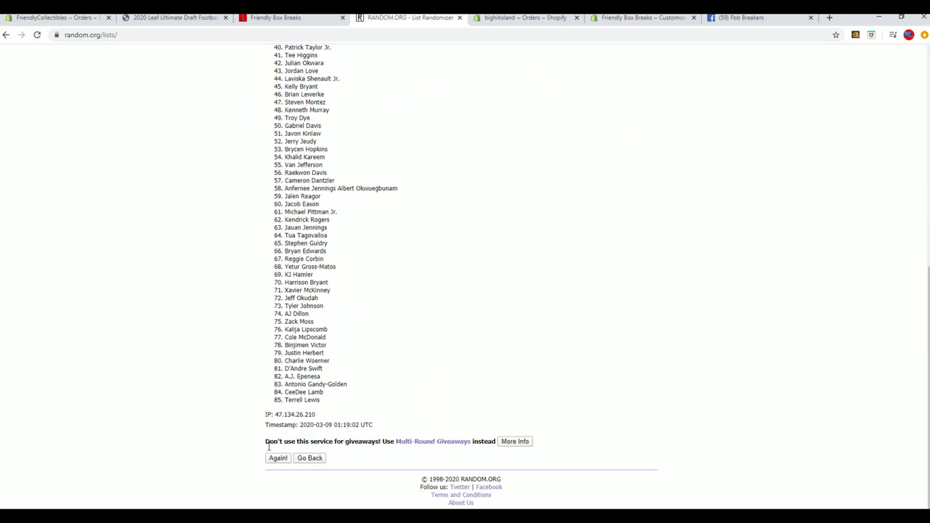
{"action": "left_click", "coordinate": [277, 458]}
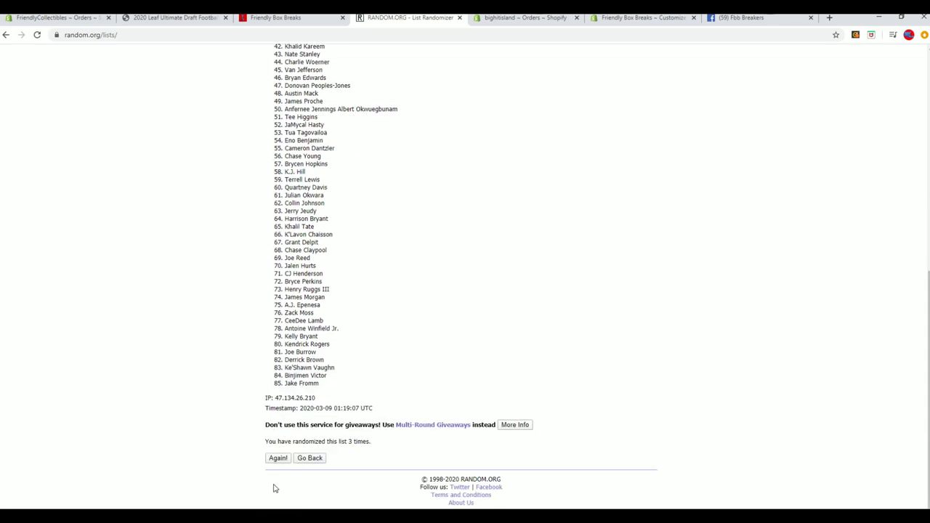
{"action": "left_click", "coordinate": [277, 459]}
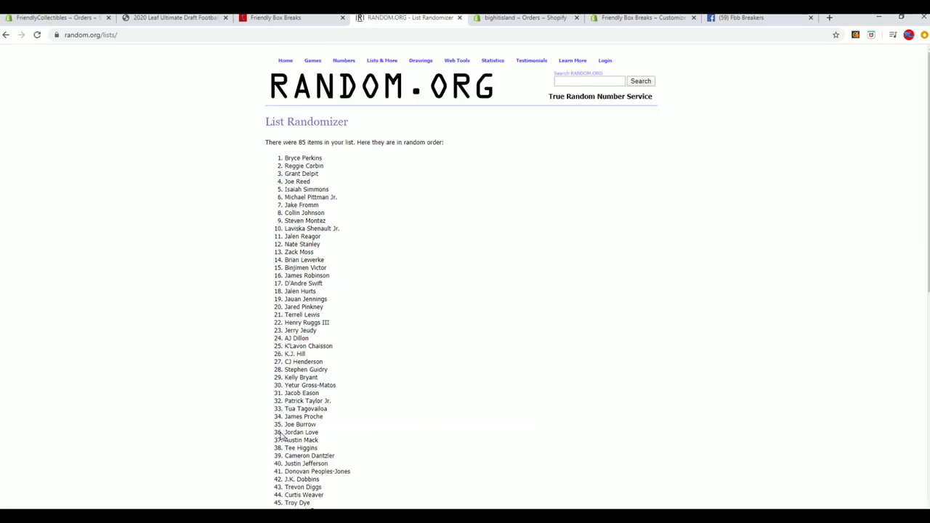
{"action": "left_click", "coordinate": [278, 457]}
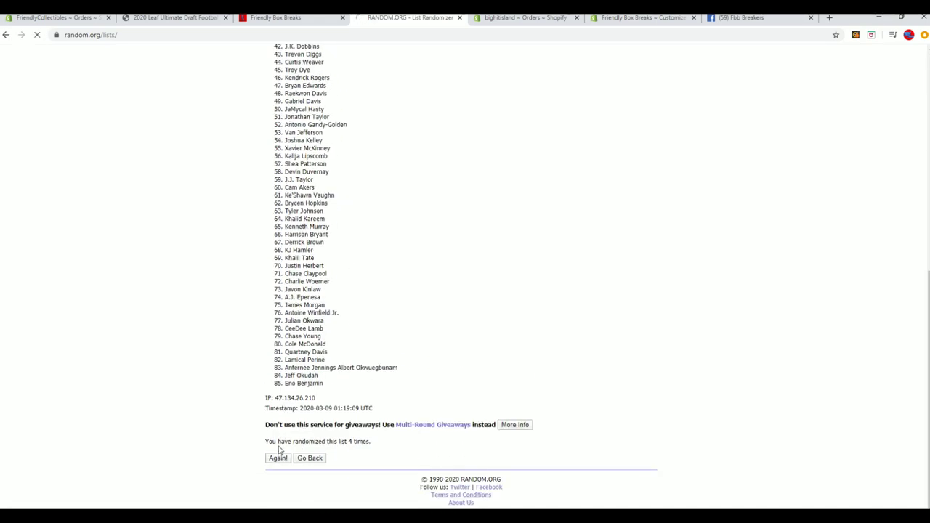
{"action": "left_click", "coordinate": [271, 459]}
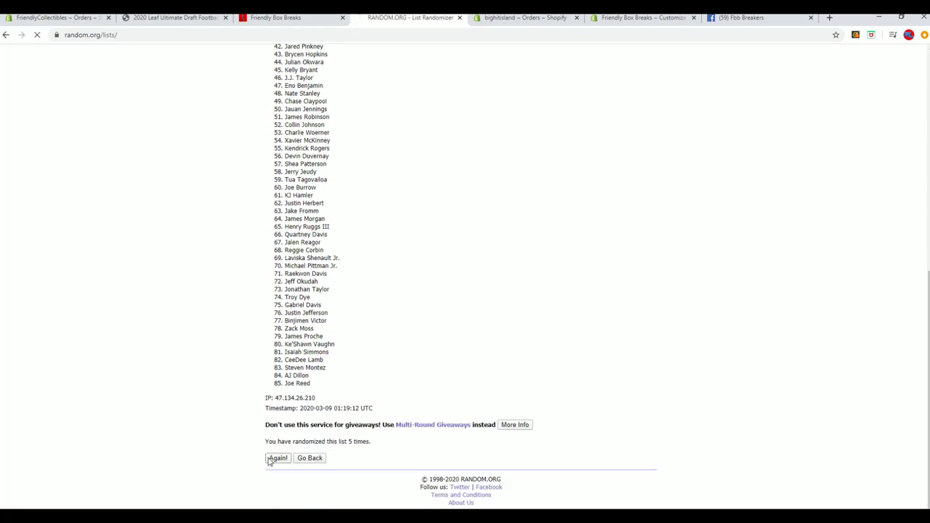
{"action": "left_click", "coordinate": [278, 458]}
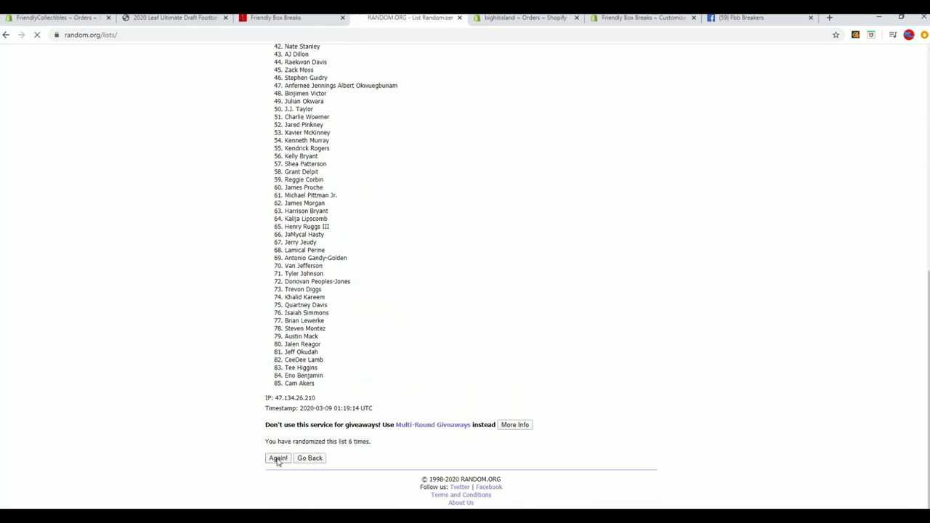
Step: Copy the complete randomized player list and switch to the 2020 LEAF ULTIMATE DRAFT FOOTBALL workbook in Excel
{"action": "left_click_drag", "start_coordinate": [284, 157], "coordinate": [365, 383]}
{"action": "scroll", "coordinate": [338, 254], "scroll_direction": "down", "scroll_amount": 6}
{"action": "right_click", "coordinate": [316, 297]}
{"action": "left_click", "coordinate": [327, 306]}
{"action": "key", "text": "alt+Tab"}
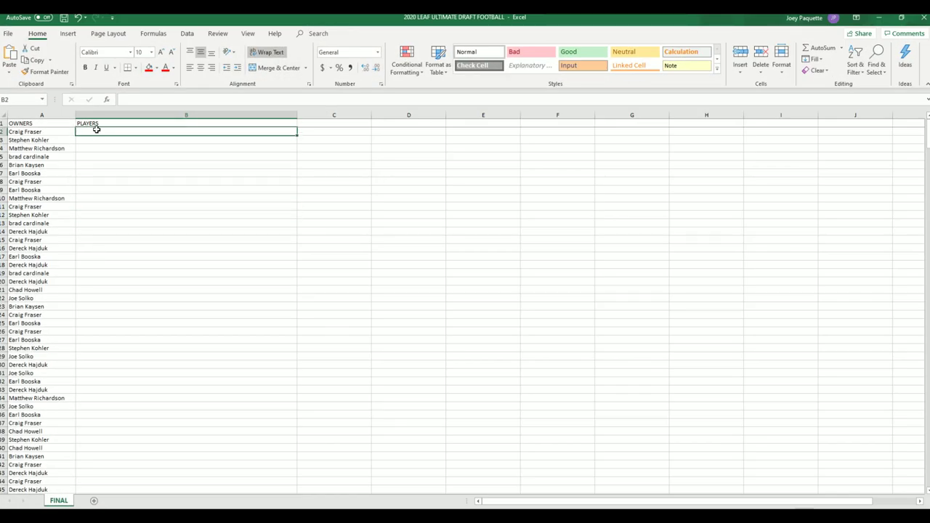
Step: Try pasting the randomized players as unformatted text from cell B2, beside the owners
{"action": "right_click", "coordinate": [95, 129]}
{"action": "left_click", "coordinate": [139, 187]}
{"action": "left_click", "coordinate": [77, 133]}
{"action": "left_click", "coordinate": [206, 271]}
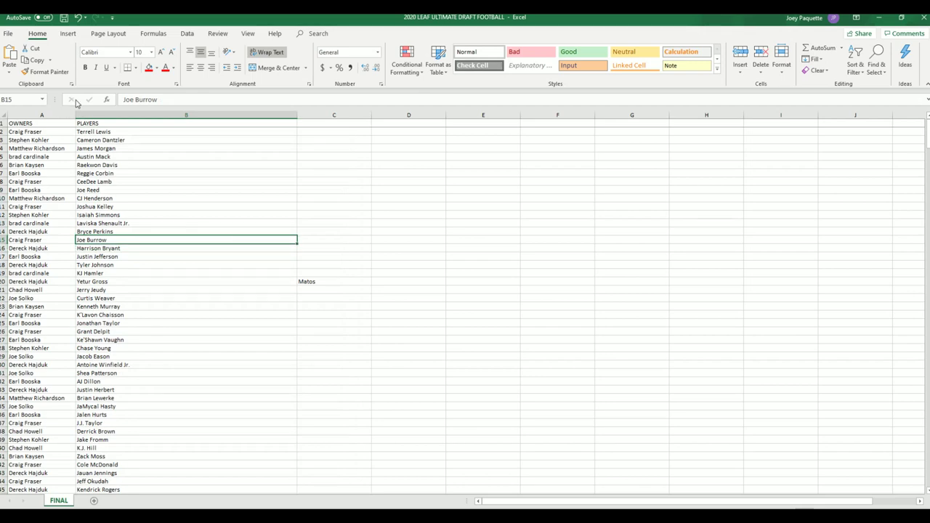
Step: Check the pasted players through the last row for names split into column C, and undo the paste
{"action": "scroll", "coordinate": [296, 203], "scroll_direction": "down", "scroll_amount": 13}
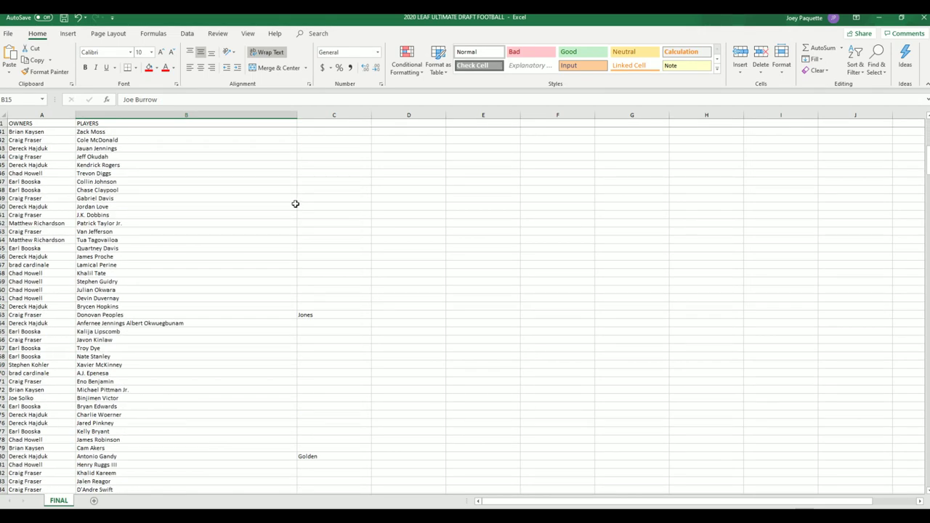
{"action": "scroll", "coordinate": [296, 204], "scroll_direction": "down", "scroll_amount": 4}
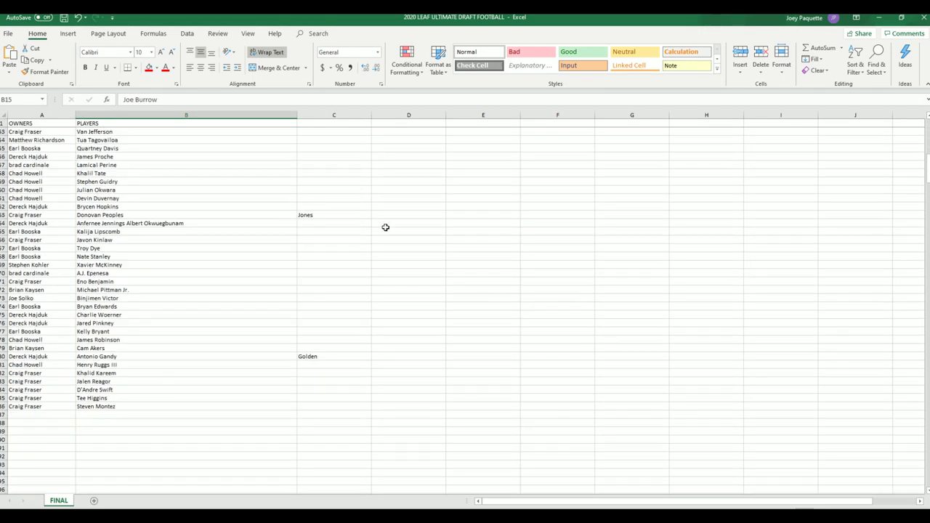
{"action": "scroll", "coordinate": [383, 219], "scroll_direction": "up", "scroll_amount": 4}
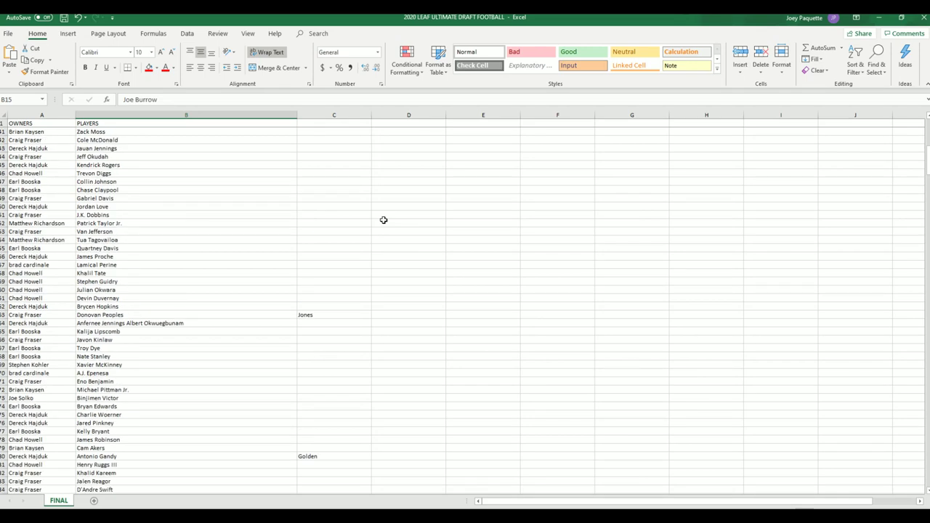
{"action": "scroll", "coordinate": [384, 219], "scroll_direction": "up", "scroll_amount": 5}
{"action": "scroll", "coordinate": [384, 219], "scroll_direction": "up", "scroll_amount": 5}
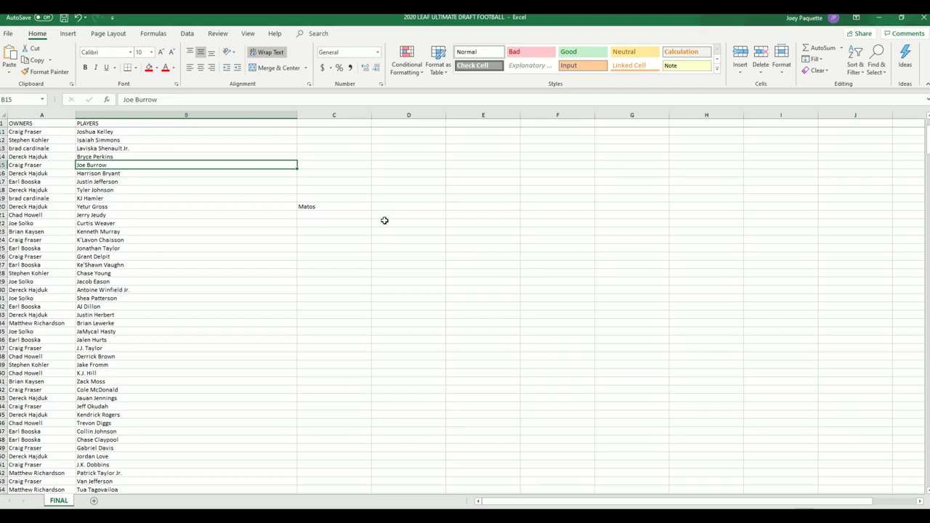
{"action": "scroll", "coordinate": [384, 220], "scroll_direction": "up", "scroll_amount": 3}
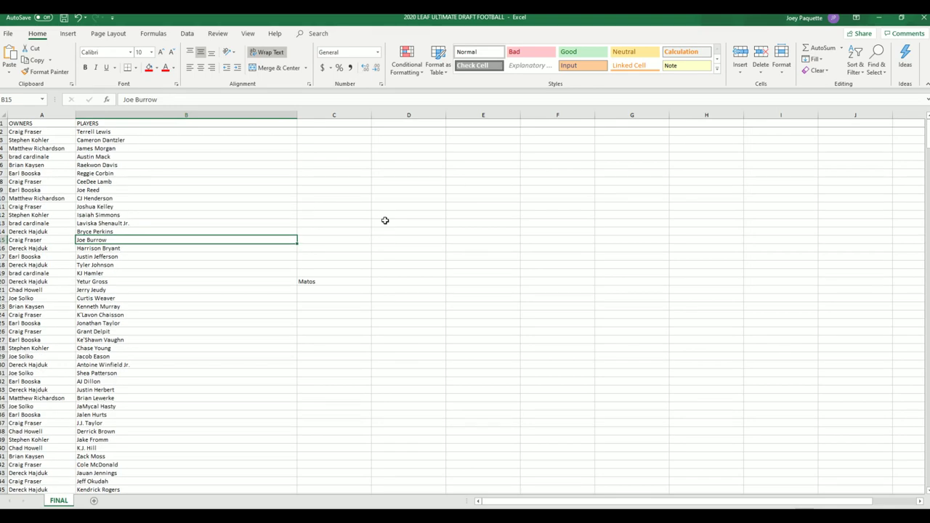
{"action": "scroll", "coordinate": [385, 220], "scroll_direction": "down", "scroll_amount": 2}
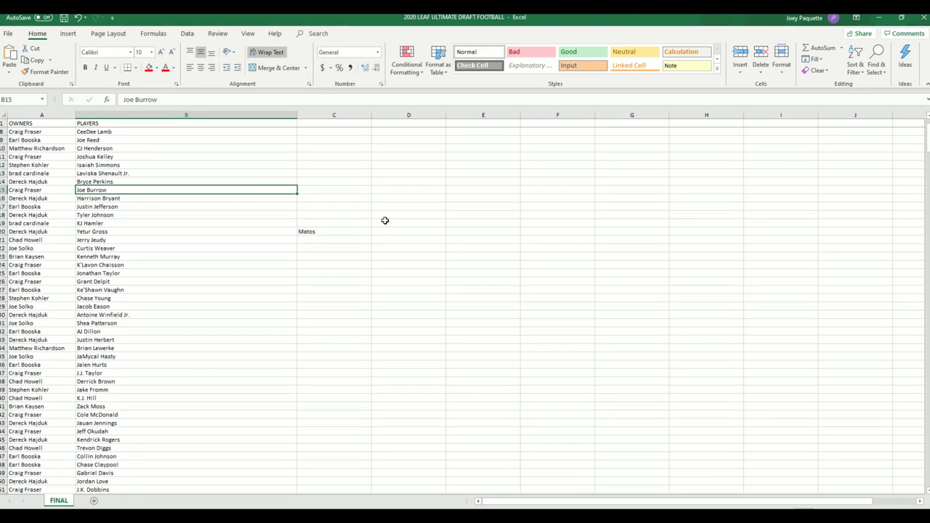
{"action": "scroll", "coordinate": [385, 220], "scroll_direction": "up", "scroll_amount": 2}
{"action": "left_click", "coordinate": [77, 17]}
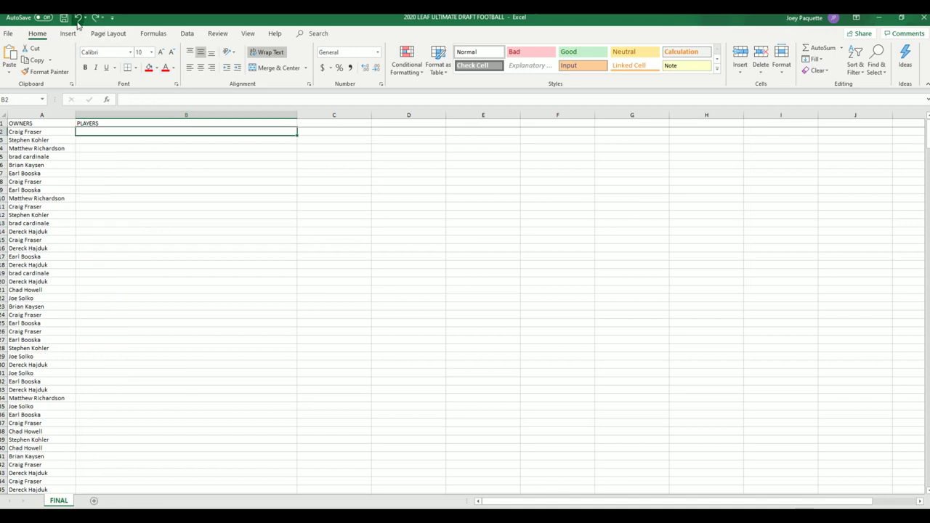
Step: Paste the copied player list into the PLAYERS column from cell B2 using Paste Special with the Text format
{"action": "left_click", "coordinate": [421, 263]}
{"action": "left_click", "coordinate": [98, 130]}
{"action": "right_click", "coordinate": [101, 132]}
{"action": "left_click", "coordinate": [147, 182]}
{"action": "left_click", "coordinate": [94, 133]}
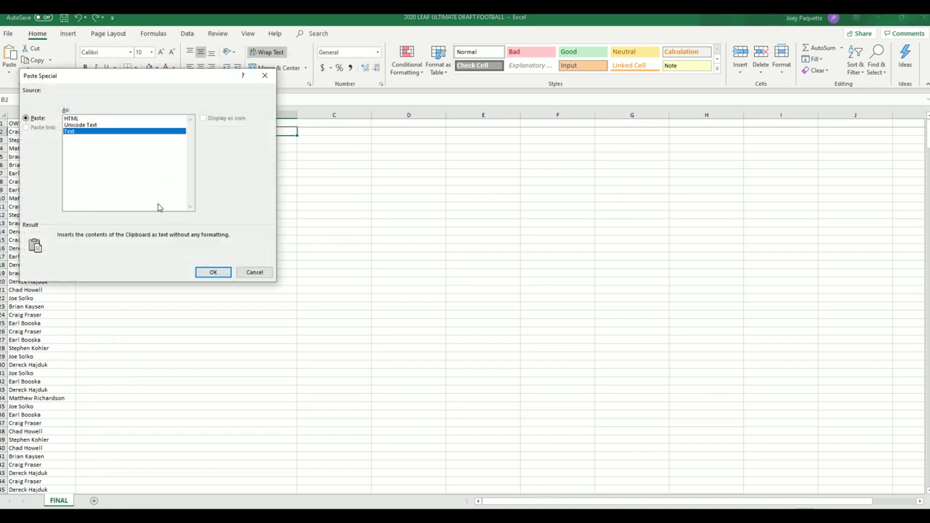
{"action": "left_click", "coordinate": [221, 269]}
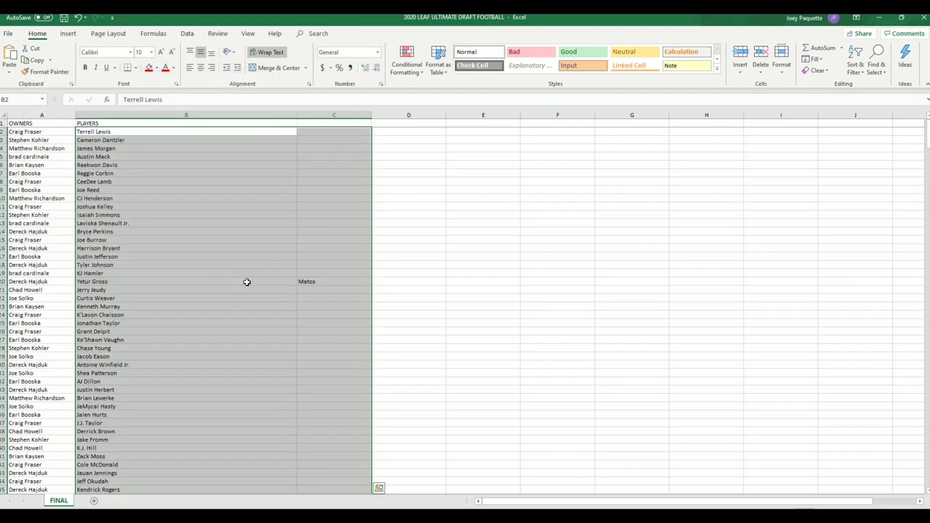
{"action": "left_click", "coordinate": [247, 282]}
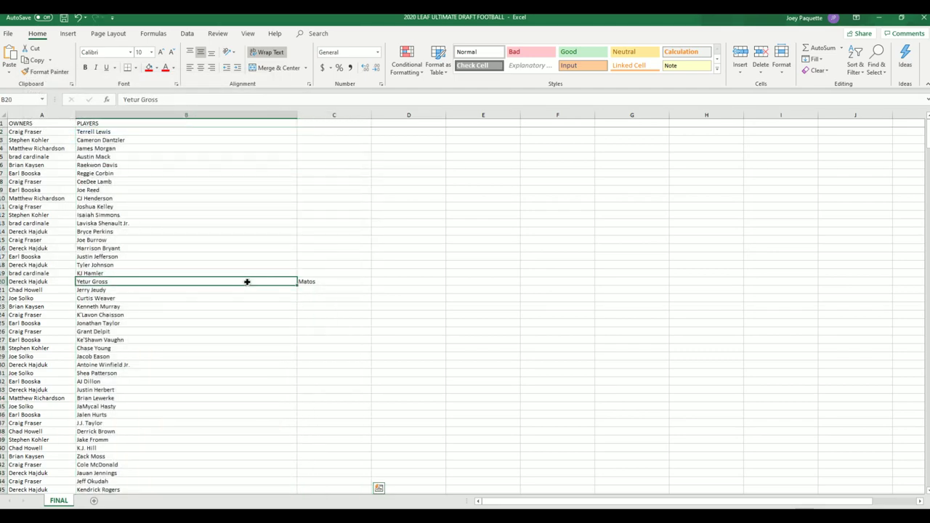
Step: Review the owner and player pairings down to the last row, and enlarge the sheet from its first rows for reading
{"action": "scroll", "coordinate": [325, 242], "scroll_direction": "down", "scroll_amount": 14}
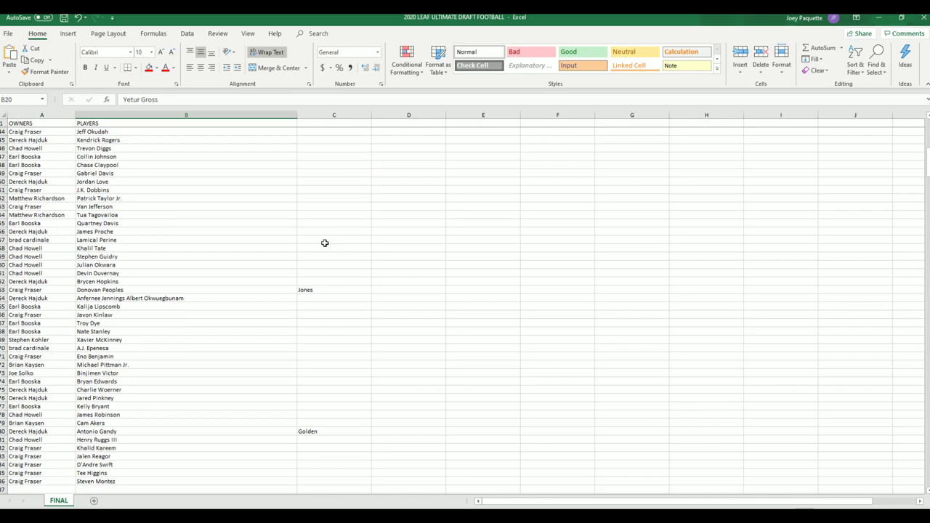
{"action": "scroll", "coordinate": [325, 243], "scroll_direction": "down", "scroll_amount": 4}
{"action": "scroll", "coordinate": [325, 243], "scroll_direction": "up", "scroll_amount": 18}
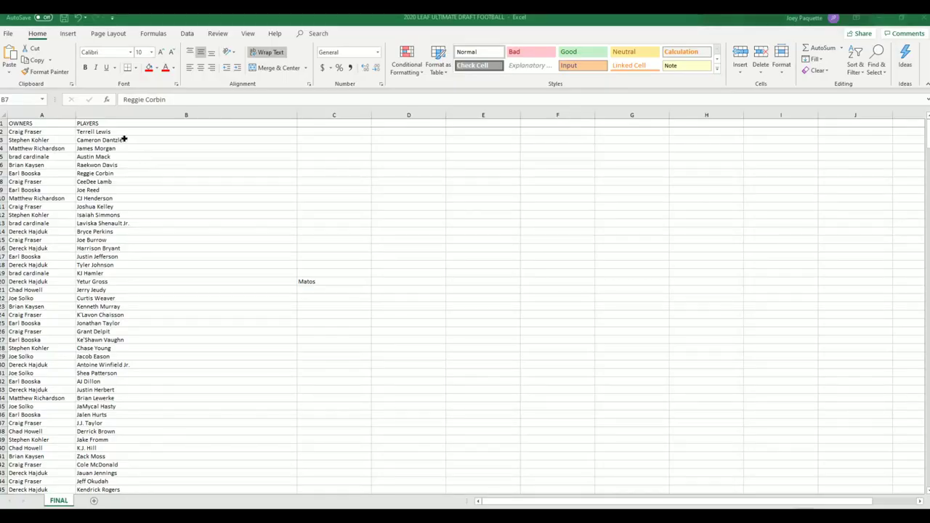
{"action": "left_click", "coordinate": [43, 131]}
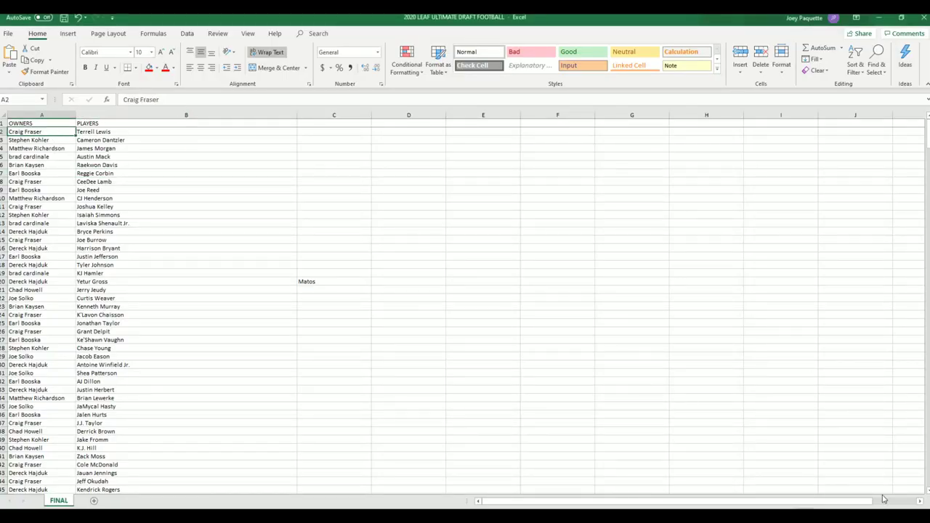
{"action": "scroll", "coordinate": [560, 286], "scroll_direction": "up", "scroll_amount": 10}
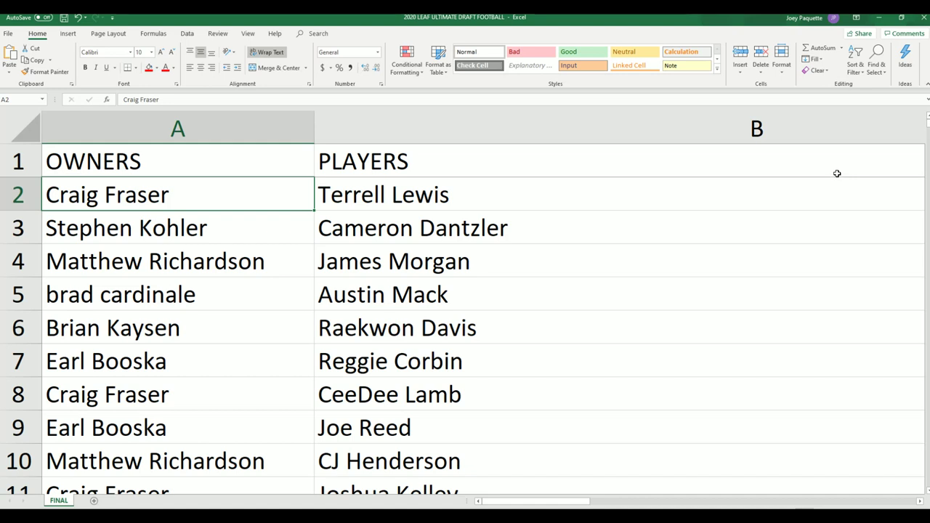
{"action": "left_click_drag", "start_coordinate": [927, 125], "coordinate": [923, 129]}
{"action": "scroll", "coordinate": [629, 193], "scroll_direction": "up", "scroll_amount": 2}
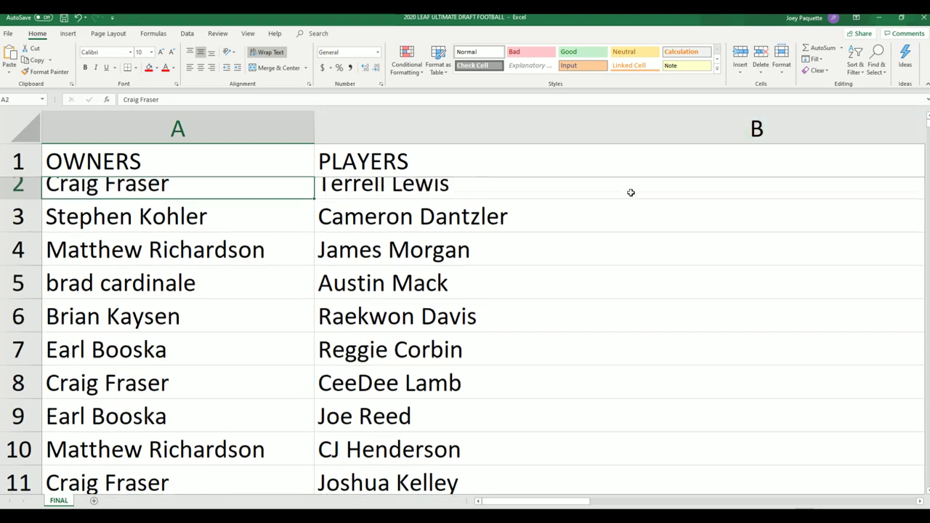
Step: Apply All Borders to the OWNERS and PLAYERS columns
{"action": "left_click", "coordinate": [293, 114]}
{"action": "left_click_drag", "start_coordinate": [293, 115], "coordinate": [317, 124]}
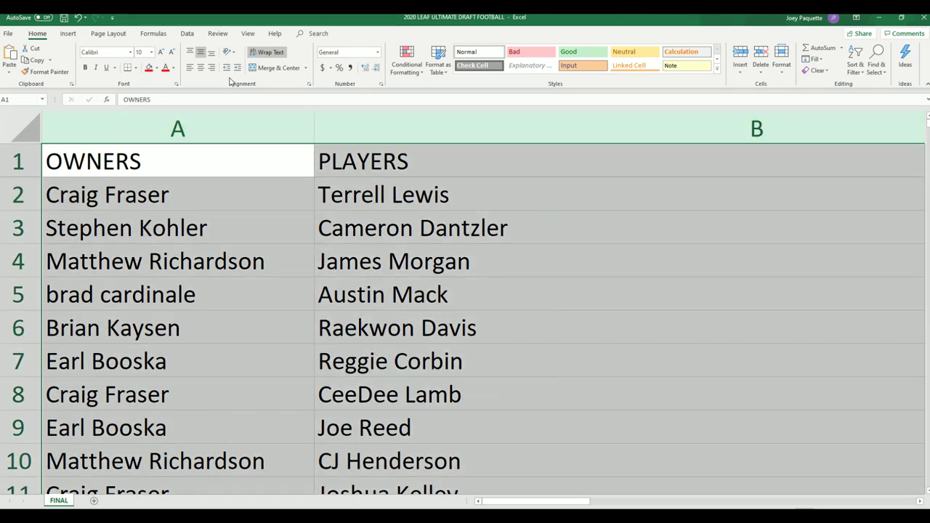
{"action": "left_click", "coordinate": [136, 67]}
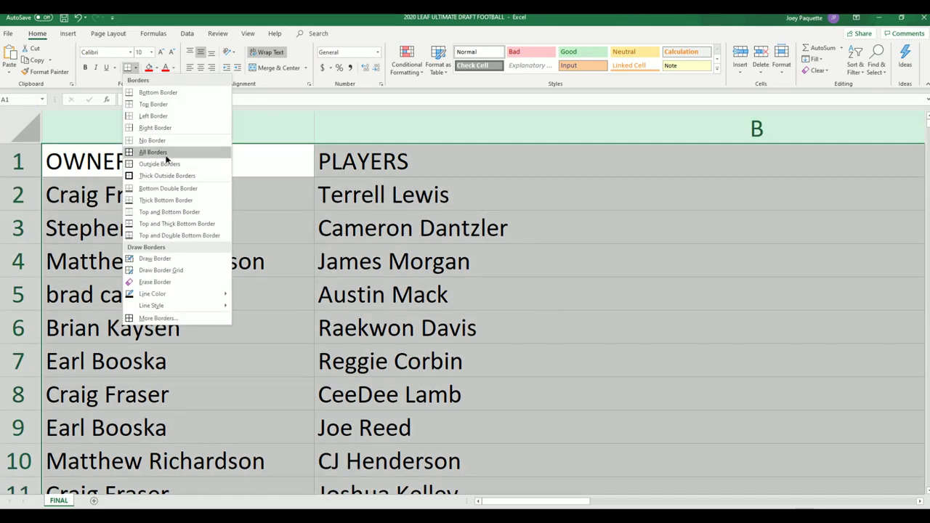
{"action": "left_click", "coordinate": [158, 150]}
{"action": "left_click", "coordinate": [299, 206]}
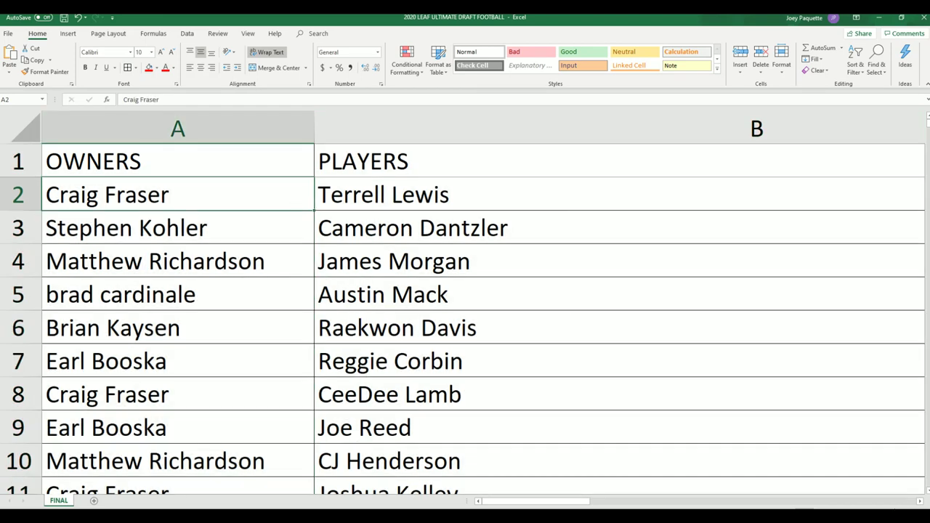
Step: Read through every owner and player pairing from row 2 to row 86, including the surname parts in column C
{"action": "scroll", "coordinate": [299, 207], "scroll_direction": "down", "scroll_amount": 5}
{"action": "left_click", "coordinate": [433, 289]}
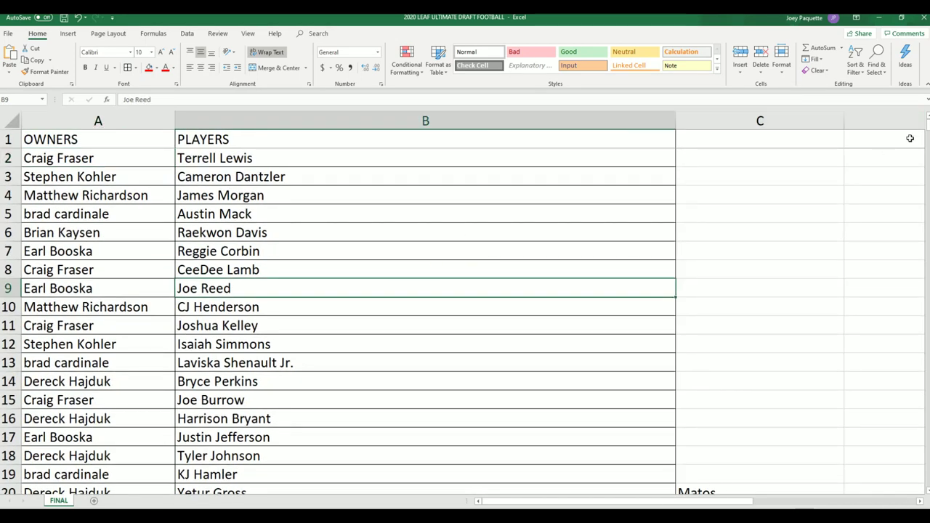
{"action": "left_click_drag", "start_coordinate": [928, 135], "coordinate": [927, 127]}
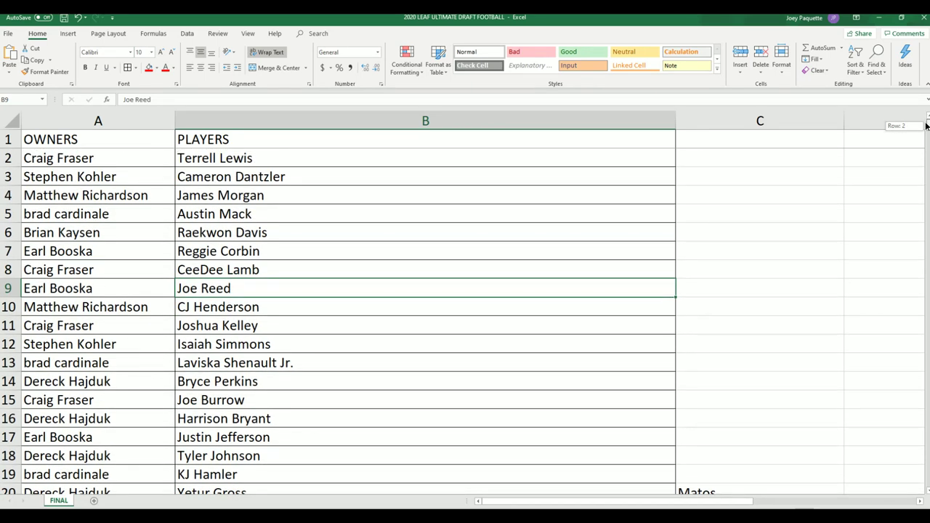
{"action": "left_click_drag", "start_coordinate": [925, 127], "coordinate": [926, 132]}
{"action": "left_click", "coordinate": [724, 402]}
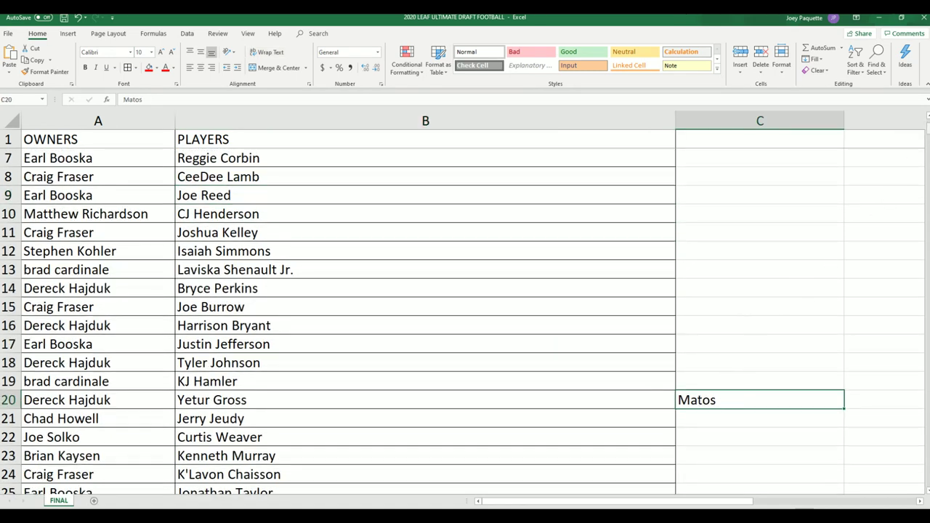
{"action": "left_click_drag", "start_coordinate": [926, 130], "coordinate": [927, 140]}
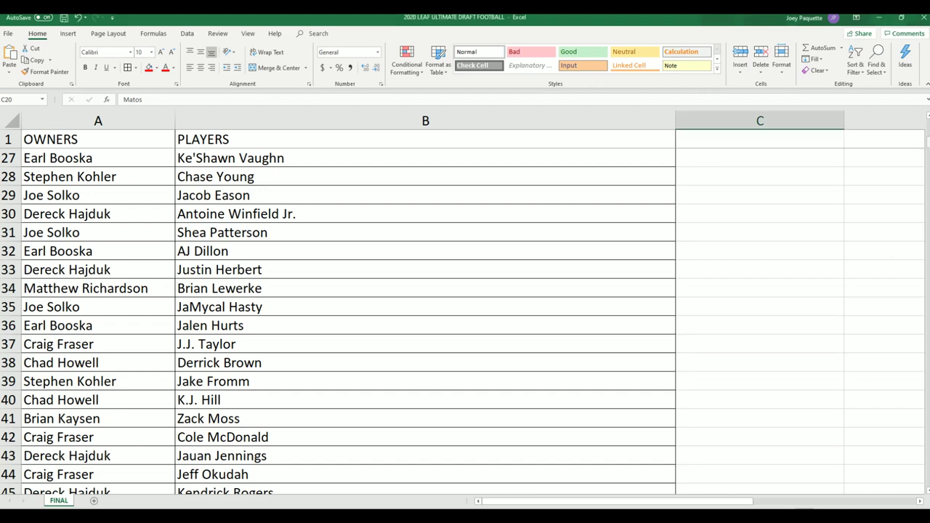
{"action": "left_click_drag", "start_coordinate": [927, 145], "coordinate": [924, 169]}
{"action": "left_click", "coordinate": [738, 196]}
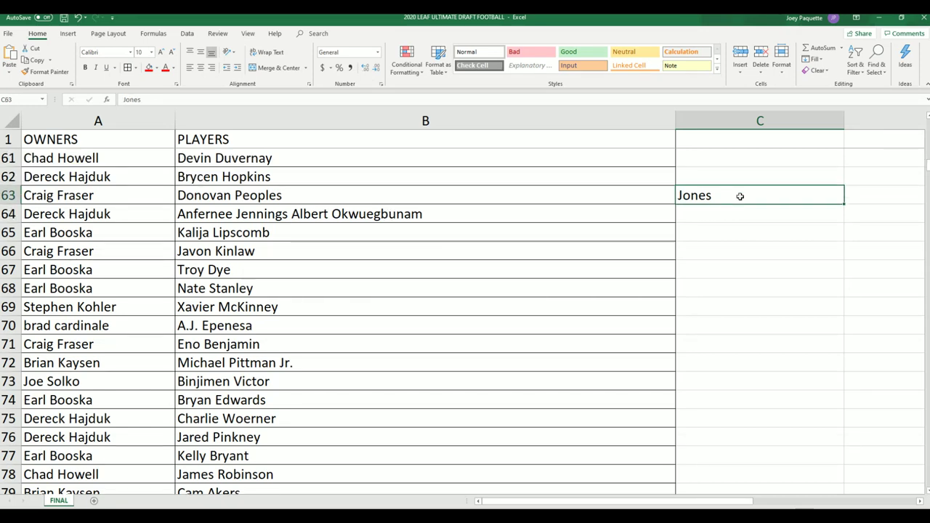
{"action": "left_click_drag", "start_coordinate": [924, 169], "coordinate": [924, 174]}
{"action": "left_click", "coordinate": [761, 287]}
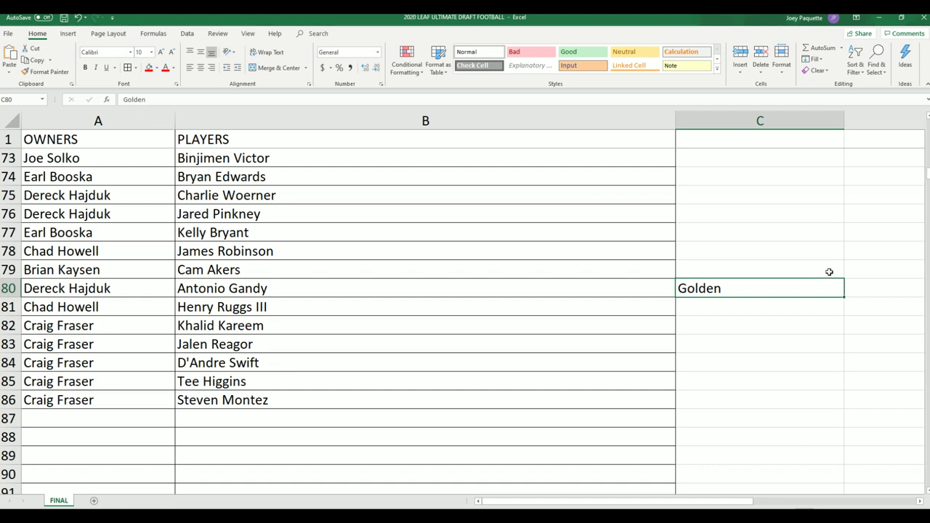
{"action": "left_click_drag", "start_coordinate": [926, 180], "coordinate": [925, 122]}
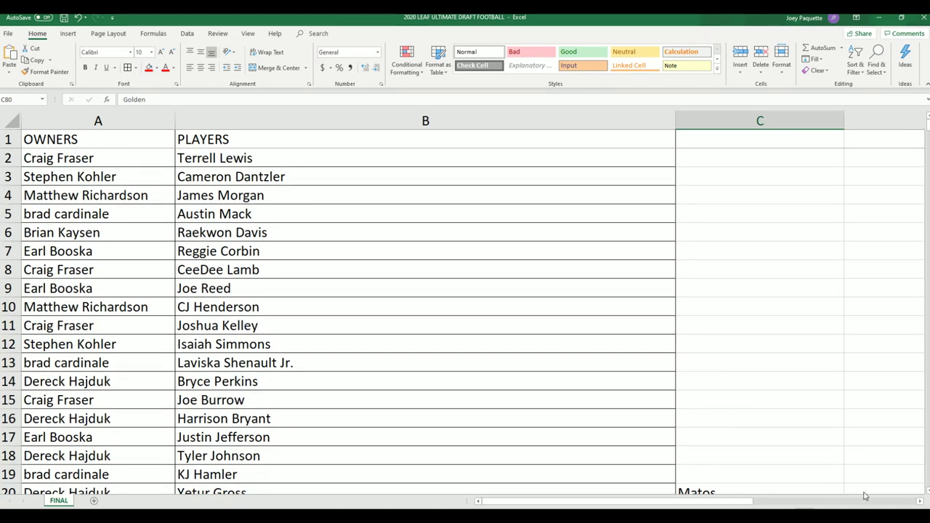
Step: Narrow the PLAYERS column so it fits the player names more closely
{"action": "scroll", "coordinate": [525, 311], "scroll_direction": "down", "scroll_amount": 3, "text": "ctrl"}
{"action": "left_click", "coordinate": [525, 314]}
{"action": "left_click_drag", "start_coordinate": [441, 116], "coordinate": [237, 109]}
{"action": "left_click", "coordinate": [429, 180]}
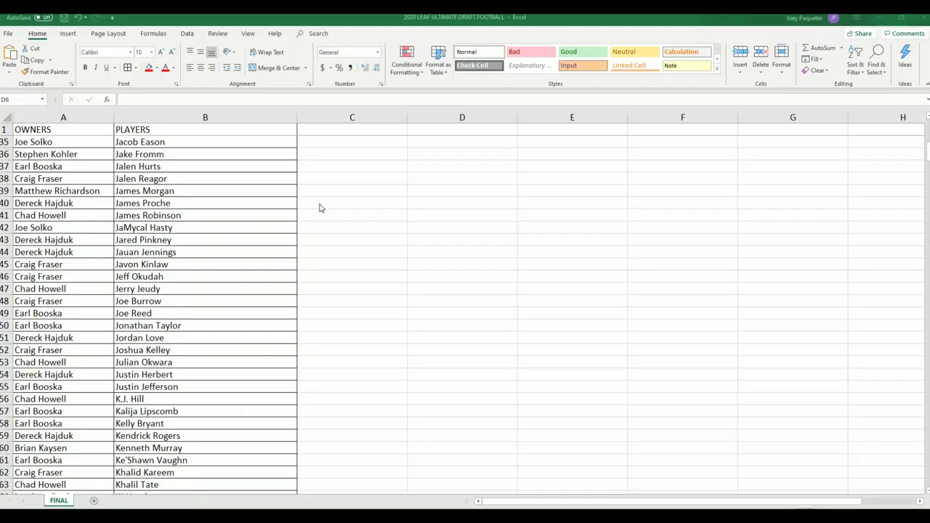
Step: Look through the alphabetical player list and its owners in the first 50 or so rows, including the surname parts in column C
{"action": "scroll", "coordinate": [344, 175], "scroll_direction": "up", "scroll_amount": 5}
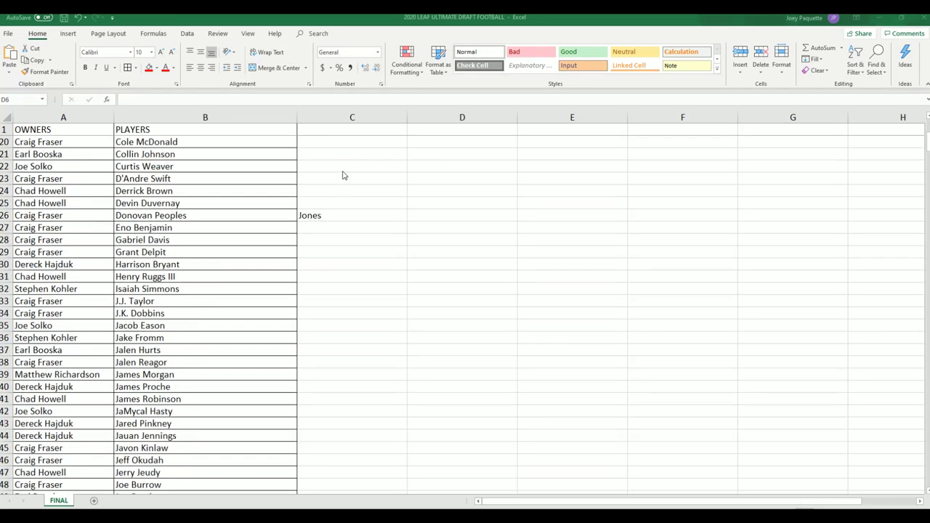
{"action": "scroll", "coordinate": [344, 175], "scroll_direction": "up", "scroll_amount": 6}
{"action": "key", "text": "alt+Tab"}
{"action": "key", "text": "F2"}
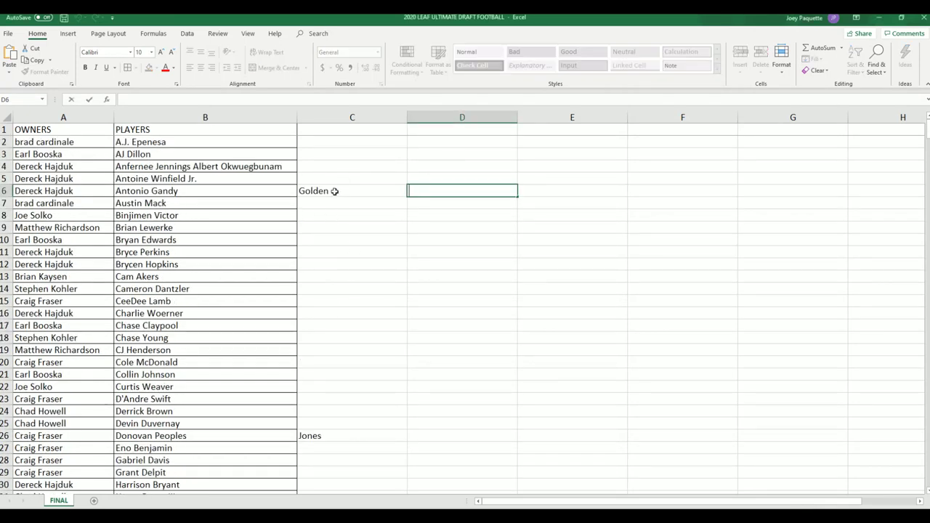
{"action": "left_click", "coordinate": [334, 190]}
{"action": "scroll", "coordinate": [332, 241], "scroll_direction": "down", "scroll_amount": 4}
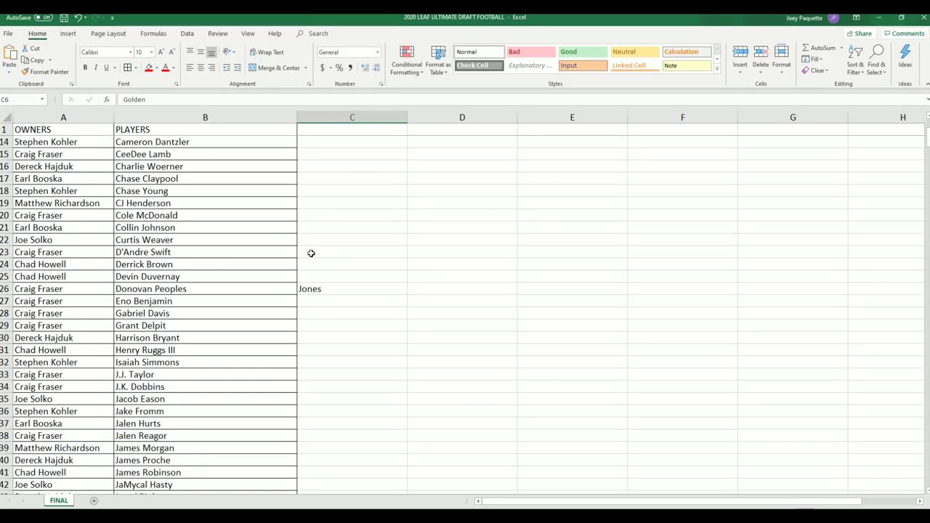
{"action": "scroll", "coordinate": [253, 234], "scroll_direction": "down", "scroll_amount": 2}
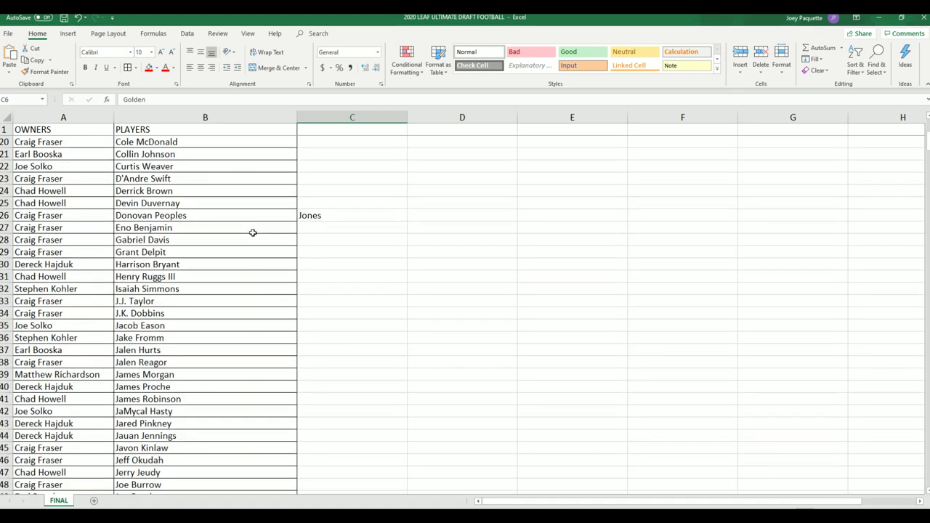
{"action": "scroll", "coordinate": [253, 233], "scroll_direction": "up", "scroll_amount": 5}
{"action": "scroll", "coordinate": [253, 232], "scroll_direction": "up", "scroll_amount": 1}
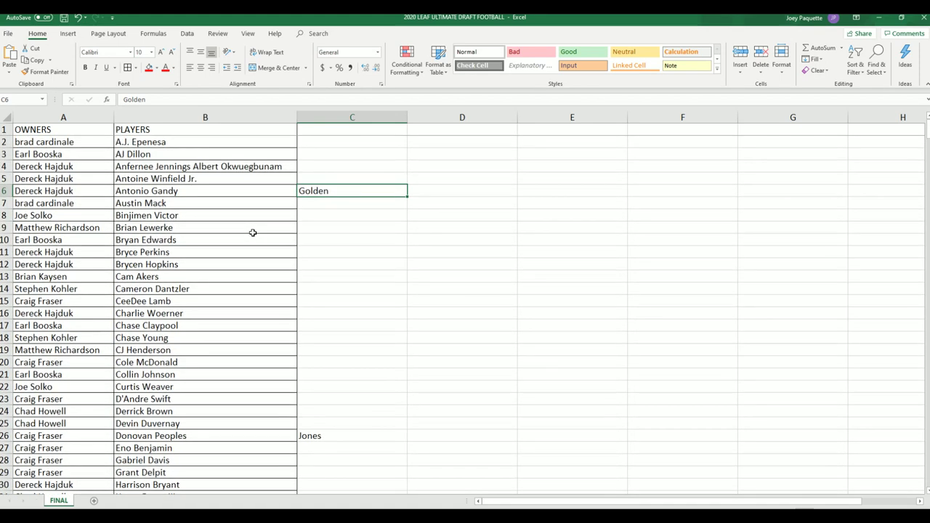
{"action": "scroll", "coordinate": [252, 233], "scroll_direction": "down", "scroll_amount": 5}
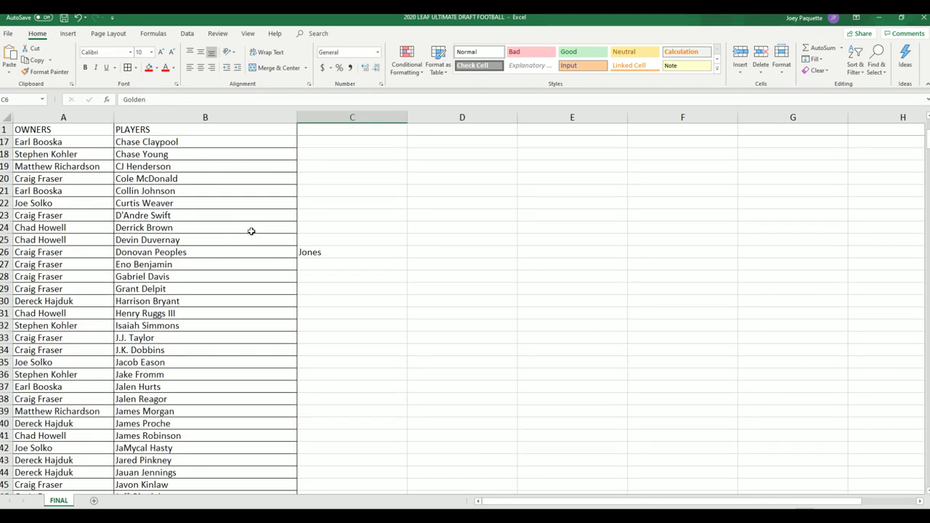
{"action": "scroll", "coordinate": [250, 231], "scroll_direction": "up", "scroll_amount": 5}
{"action": "scroll", "coordinate": [251, 231], "scroll_direction": "down", "scroll_amount": 6}
{"action": "scroll", "coordinate": [251, 231], "scroll_direction": "down", "scroll_amount": 1}
Step: Highlight the owner and player pairings for Joe Burrow in row 48 and Chase Young in row 18
{"action": "left_click_drag", "start_coordinate": [109, 450], "coordinate": [124, 446]}
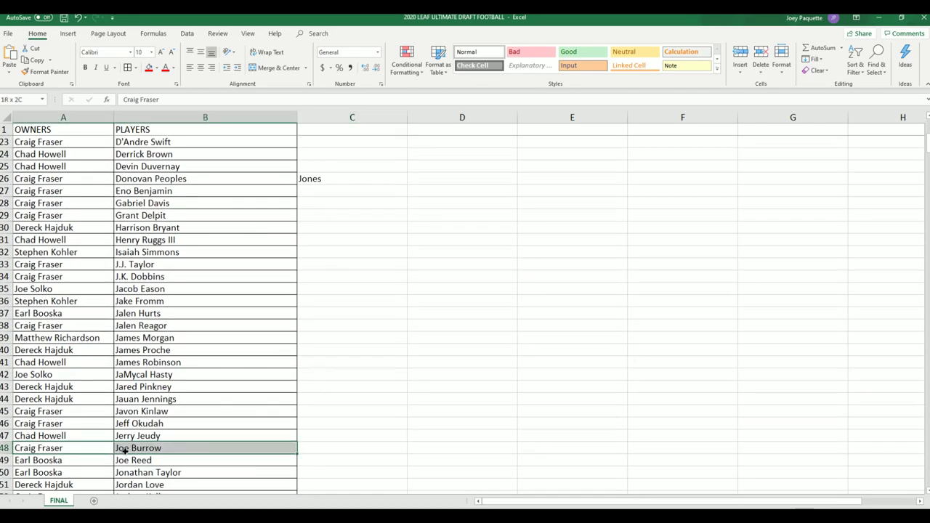
{"action": "left_click", "coordinate": [380, 364]}
{"action": "scroll", "coordinate": [238, 263], "scroll_direction": "up", "scroll_amount": 4}
{"action": "scroll", "coordinate": [238, 263], "scroll_direction": "up", "scroll_amount": 2}
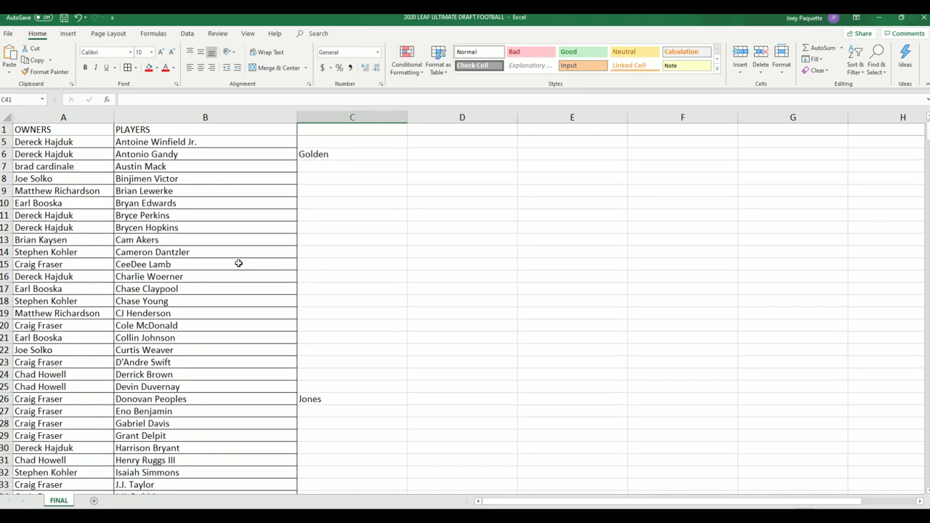
{"action": "left_click", "coordinate": [79, 310]}
{"action": "left_click_drag", "start_coordinate": [85, 303], "coordinate": [217, 302]}
{"action": "left_click", "coordinate": [226, 264]}
Step: Highlight the owner and player pairings for Tua Tagovailoa in row 81 and CeeDee Lamb in row 15
{"action": "scroll", "coordinate": [228, 258], "scroll_direction": "down", "scroll_amount": 3}
{"action": "scroll", "coordinate": [228, 258], "scroll_direction": "down", "scroll_amount": 12}
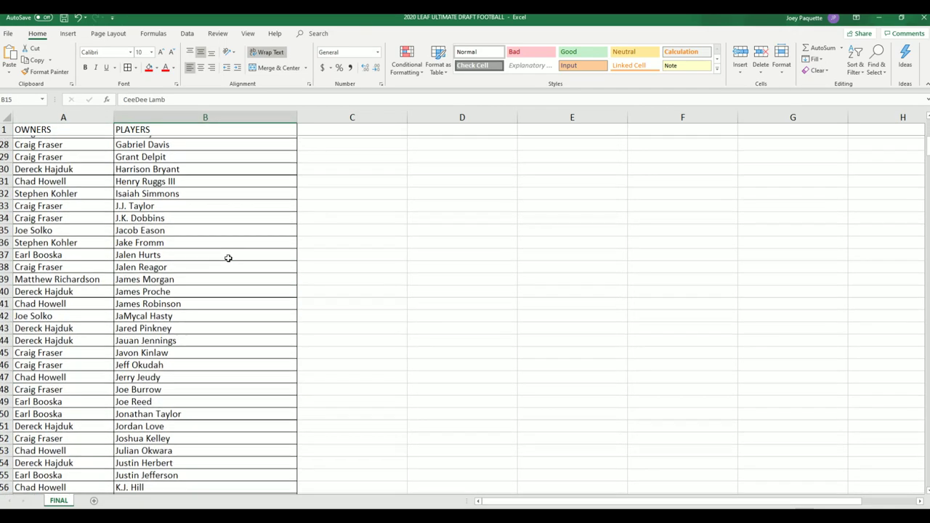
{"action": "scroll", "coordinate": [228, 258], "scroll_direction": "down", "scroll_amount": 6}
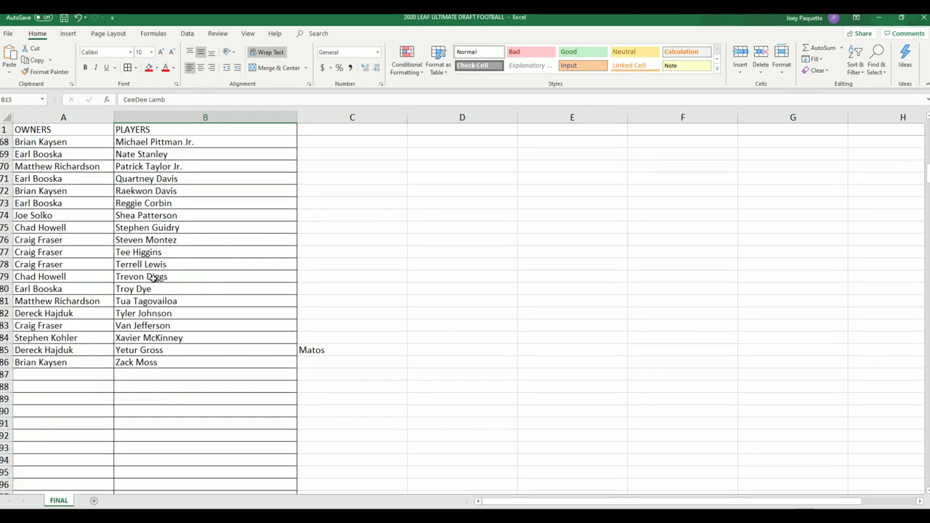
{"action": "left_click_drag", "start_coordinate": [80, 300], "coordinate": [121, 301]}
{"action": "left_click", "coordinate": [380, 281]}
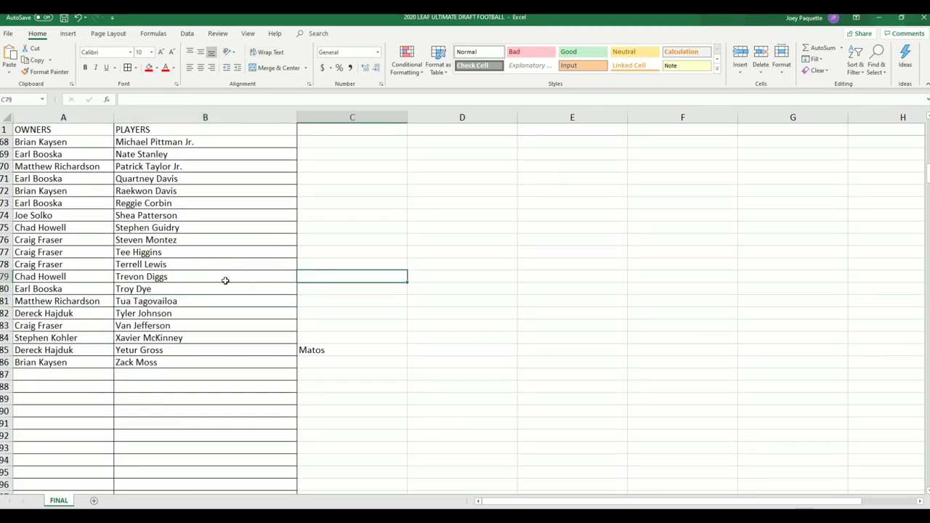
{"action": "scroll", "coordinate": [225, 281], "scroll_direction": "up", "scroll_amount": 1}
{"action": "scroll", "coordinate": [225, 281], "scroll_direction": "up", "scroll_amount": 20}
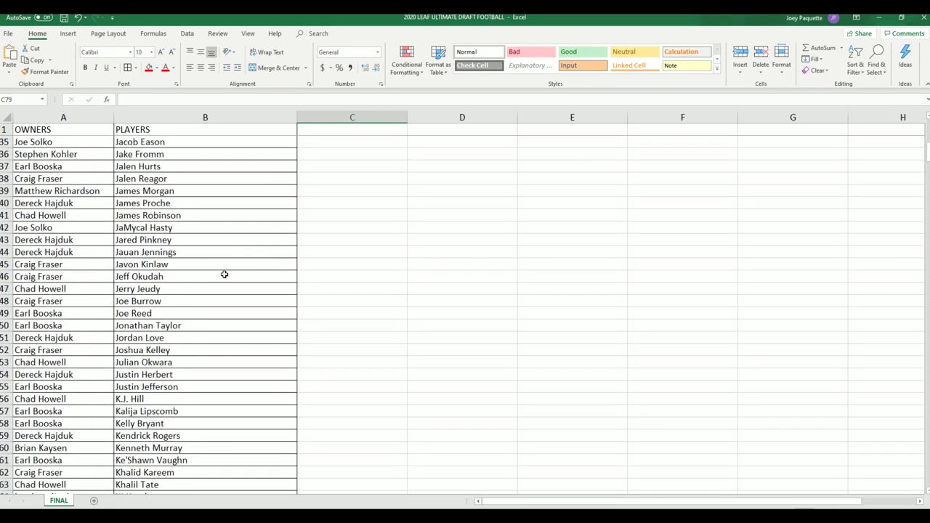
{"action": "left_click_drag", "start_coordinate": [94, 301], "coordinate": [247, 301]}
{"action": "left_click", "coordinate": [259, 290]}
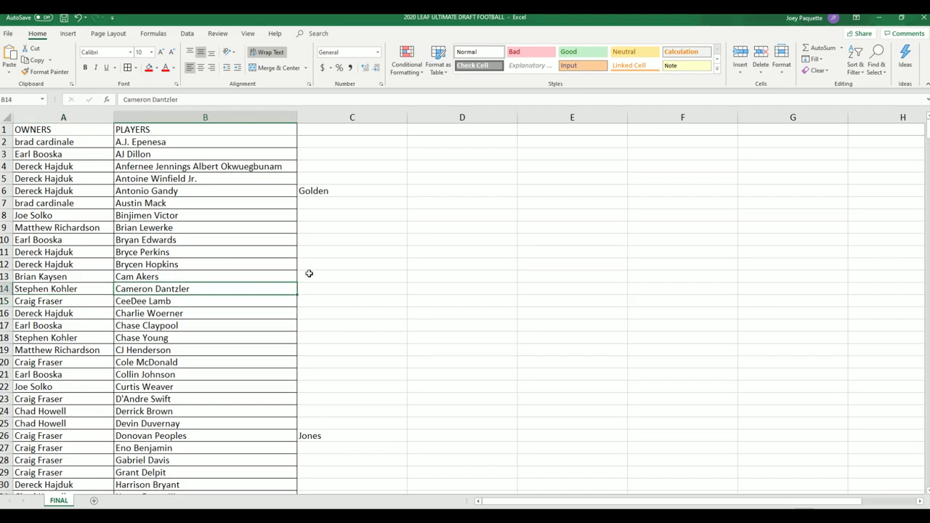